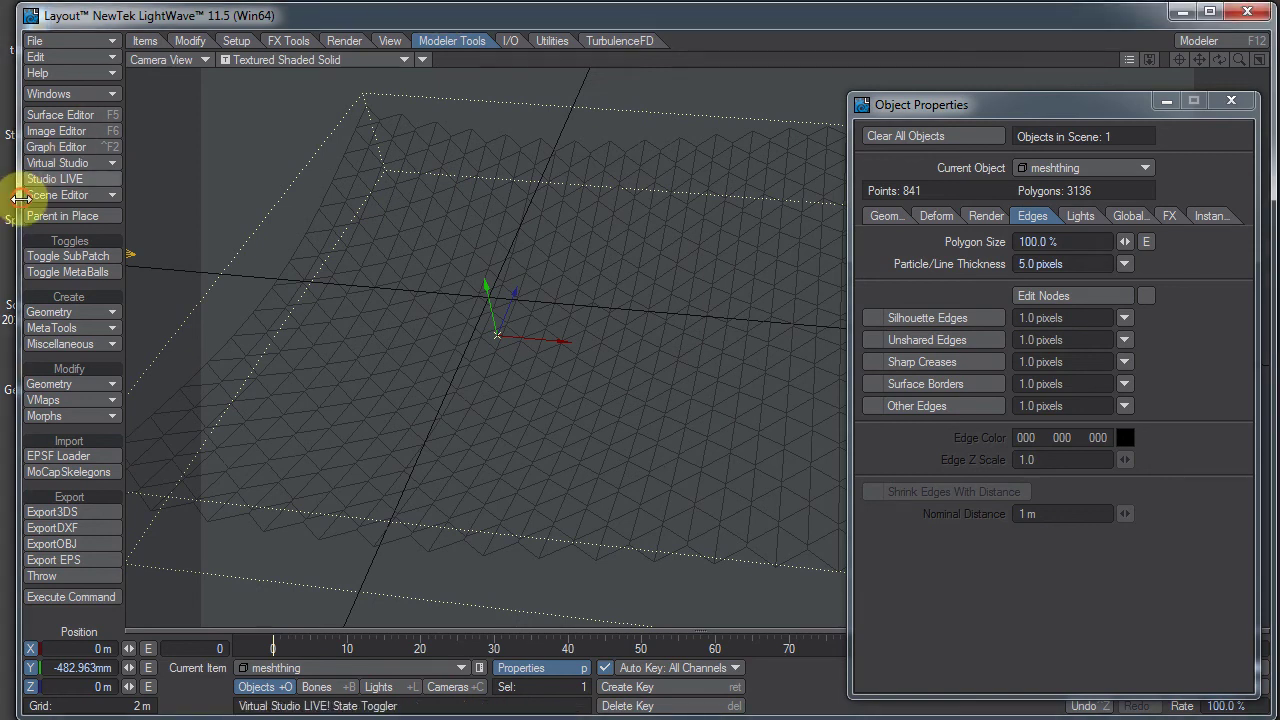
# - Switch the camera viewport from textured shaded solid to VPR rendering, keeping the meshthing edge properties at hand
pyautogui.moveTo(20, 197); pyautogui.dragTo(9, 215)
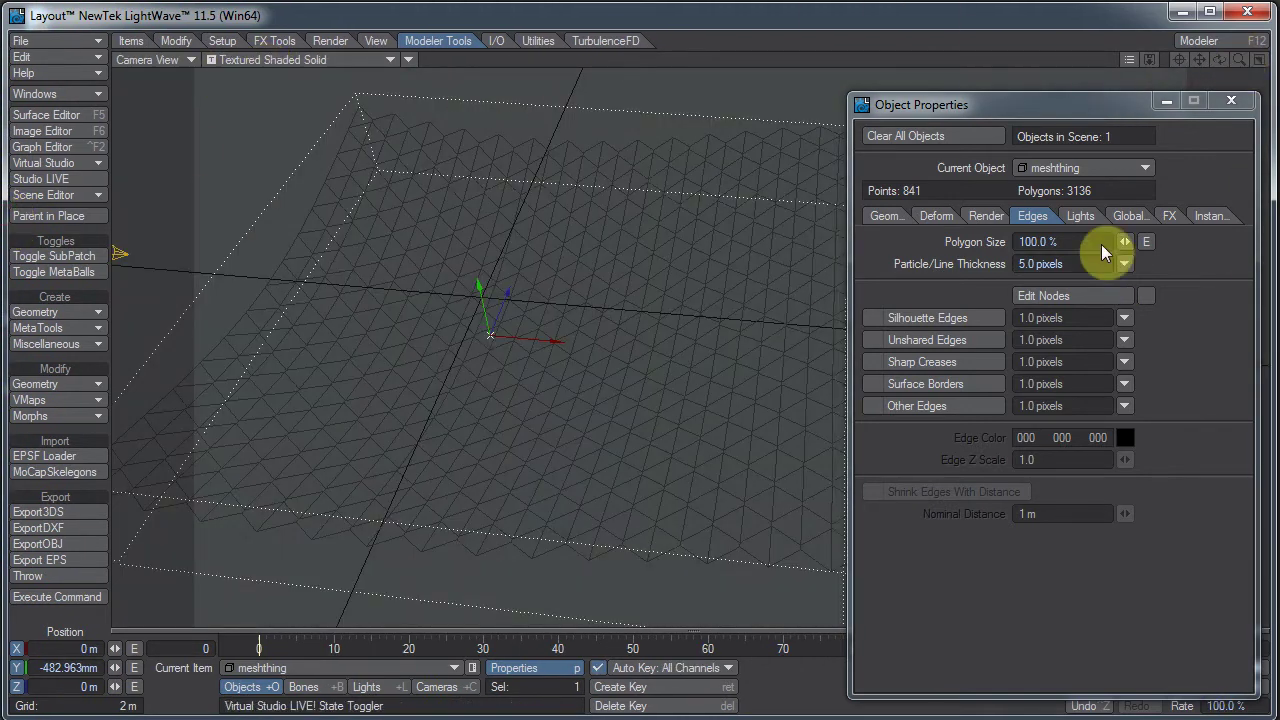
pyautogui.click(320, 58)
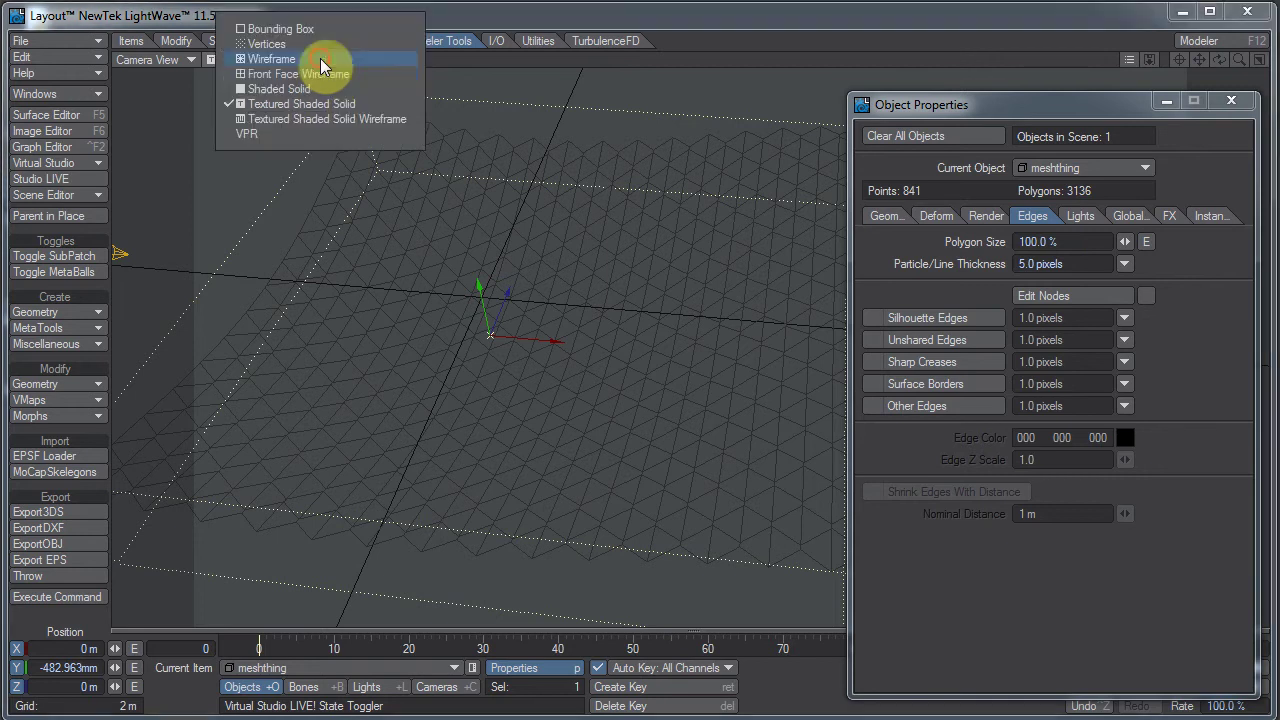
pyautogui.click(316, 128)
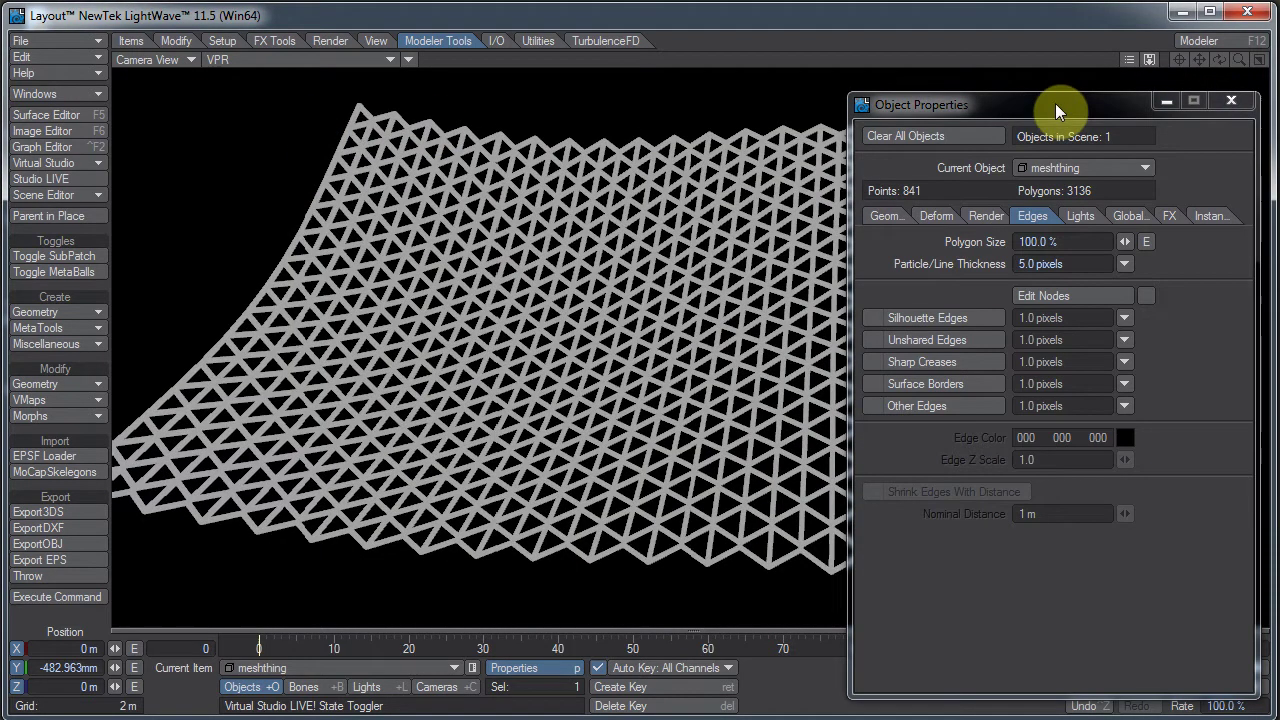
pyautogui.moveTo(1061, 105)
pyautogui.mouseDown()
pyautogui.moveTo(1253, 96)
pyautogui.moveTo(1042, 92)
pyautogui.moveTo(1057, 96)
pyautogui.mouseUp()
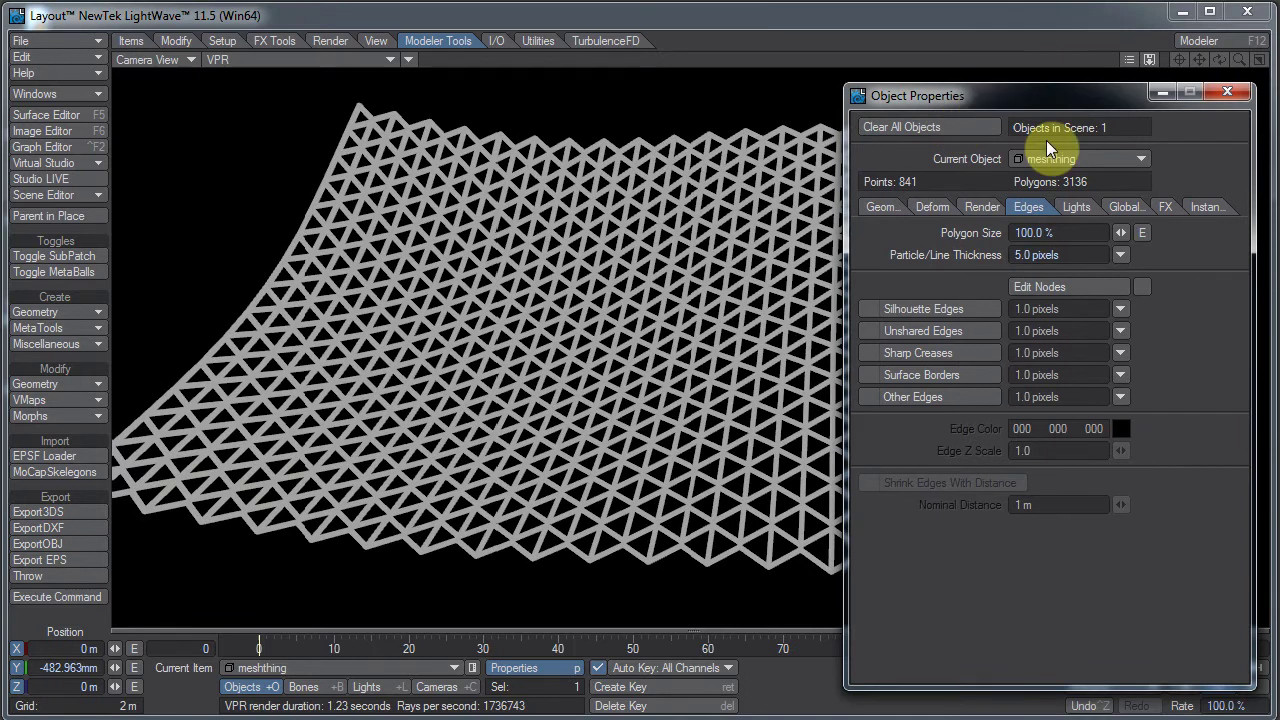
pyautogui.click(1008, 17)
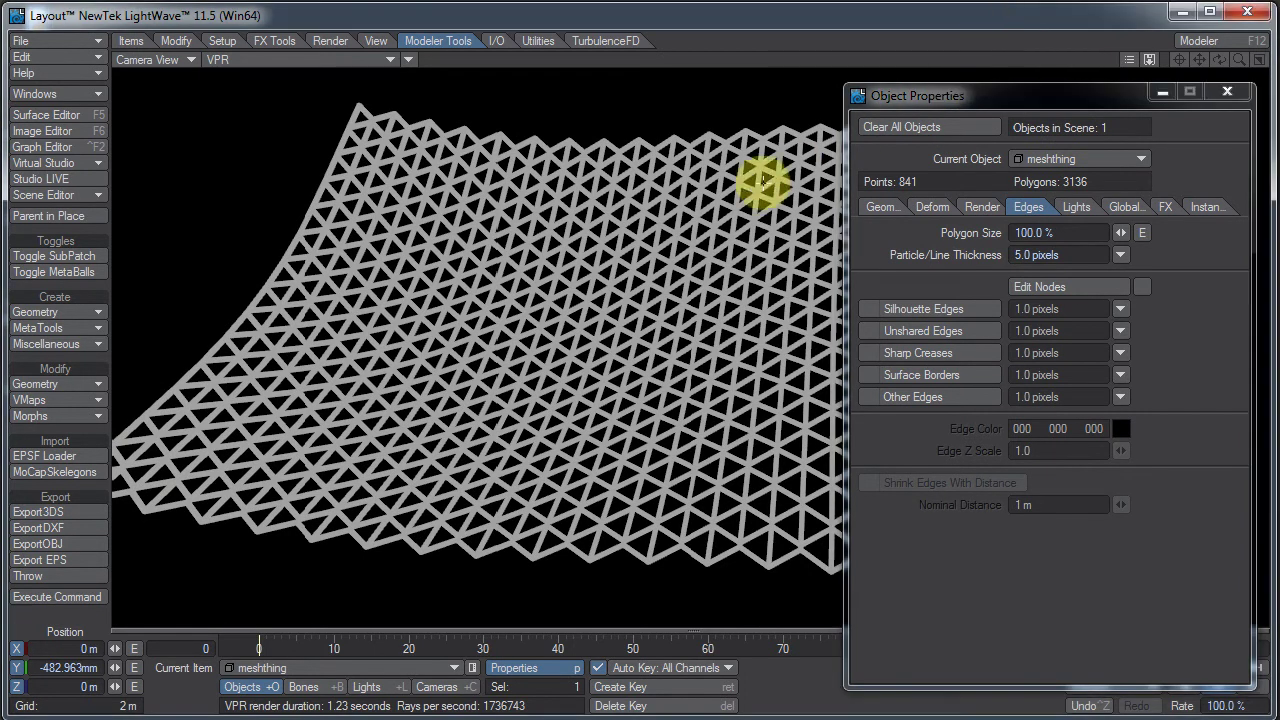
# - Move and rotate the camera far from the mesh and back close to it to examine the pixel-based line thickness
pyautogui.hotkey('shift', 'c')
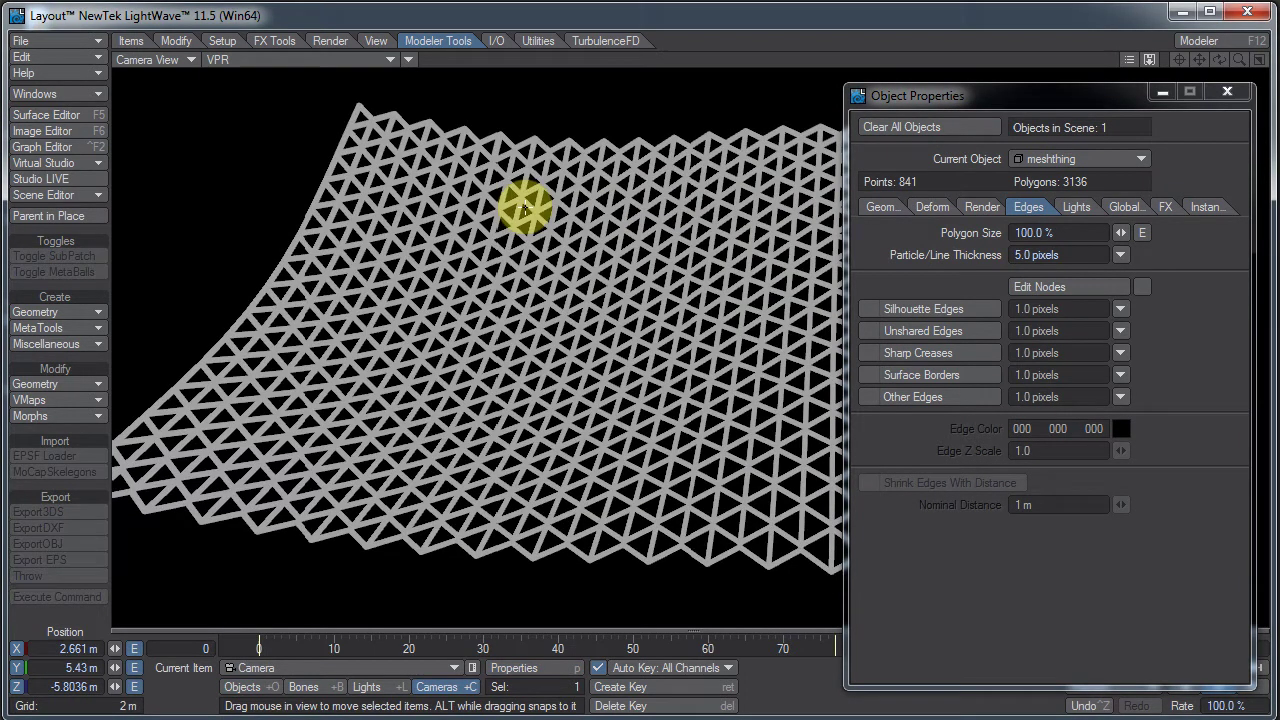
pyautogui.moveTo(485, 222); pyautogui.dragTo(645, 357)
pyautogui.press('y')
pyautogui.press('t')
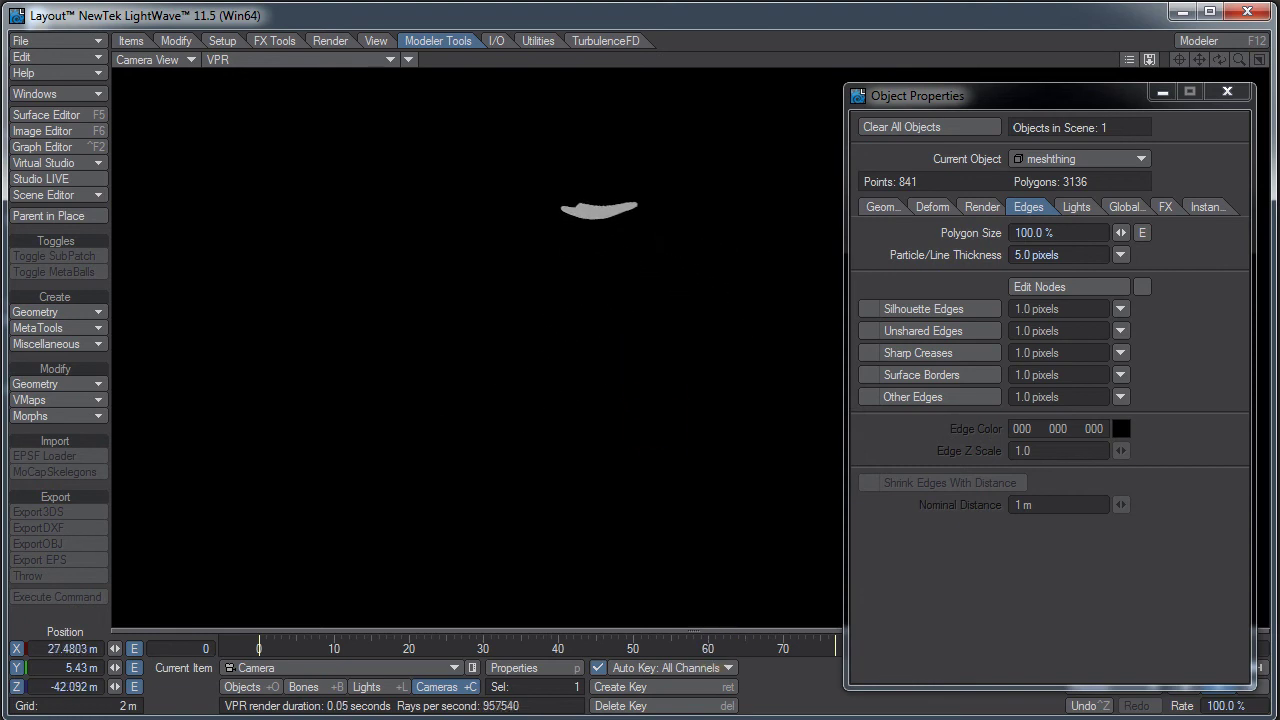
pyautogui.moveTo(710, 582); pyautogui.dragTo(730, 658)
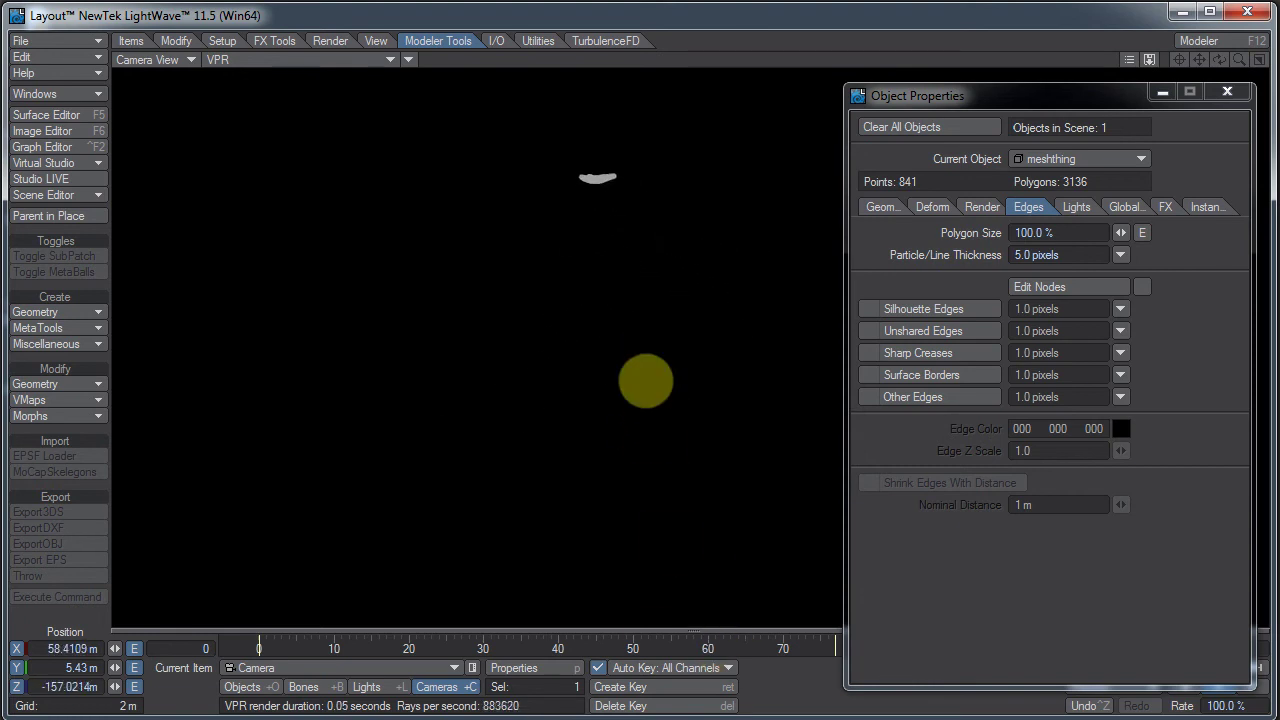
pyautogui.moveTo(645, 381); pyautogui.dragTo(640, 18)
pyautogui.moveTo(645, 357); pyautogui.dragTo(669, 17)
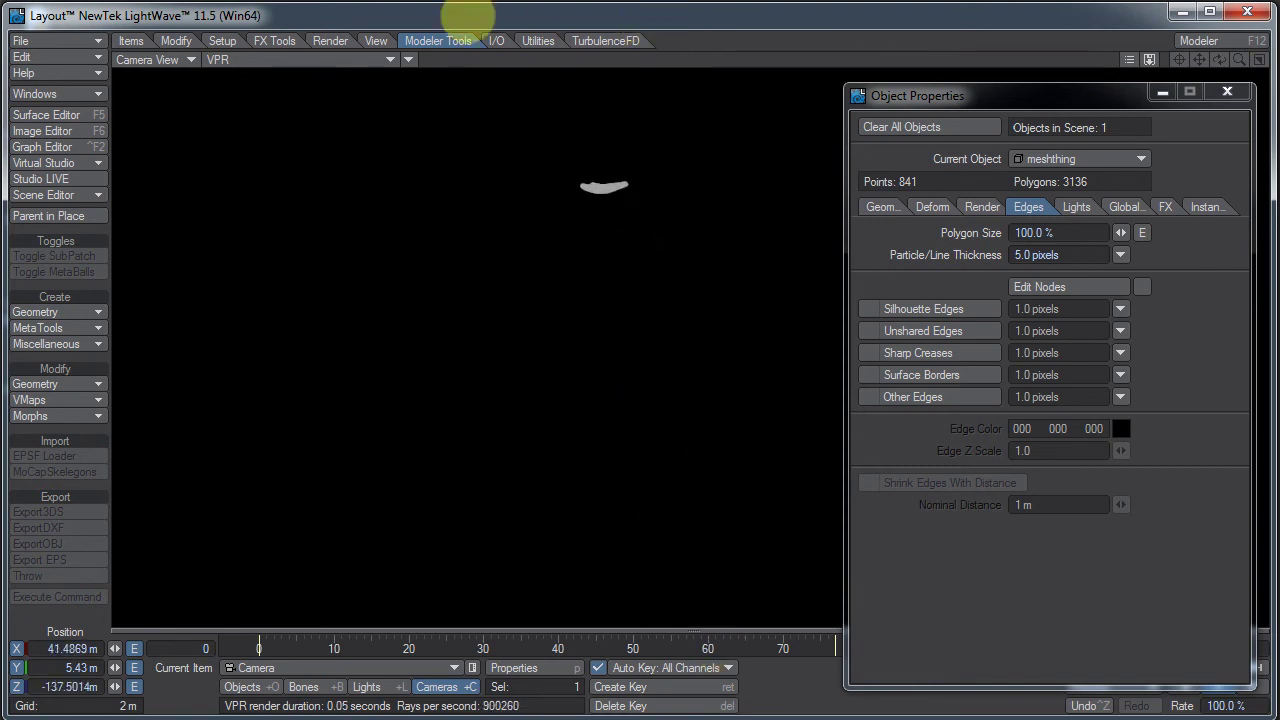
pyautogui.moveTo(468, 15); pyautogui.dragTo(646, 351)
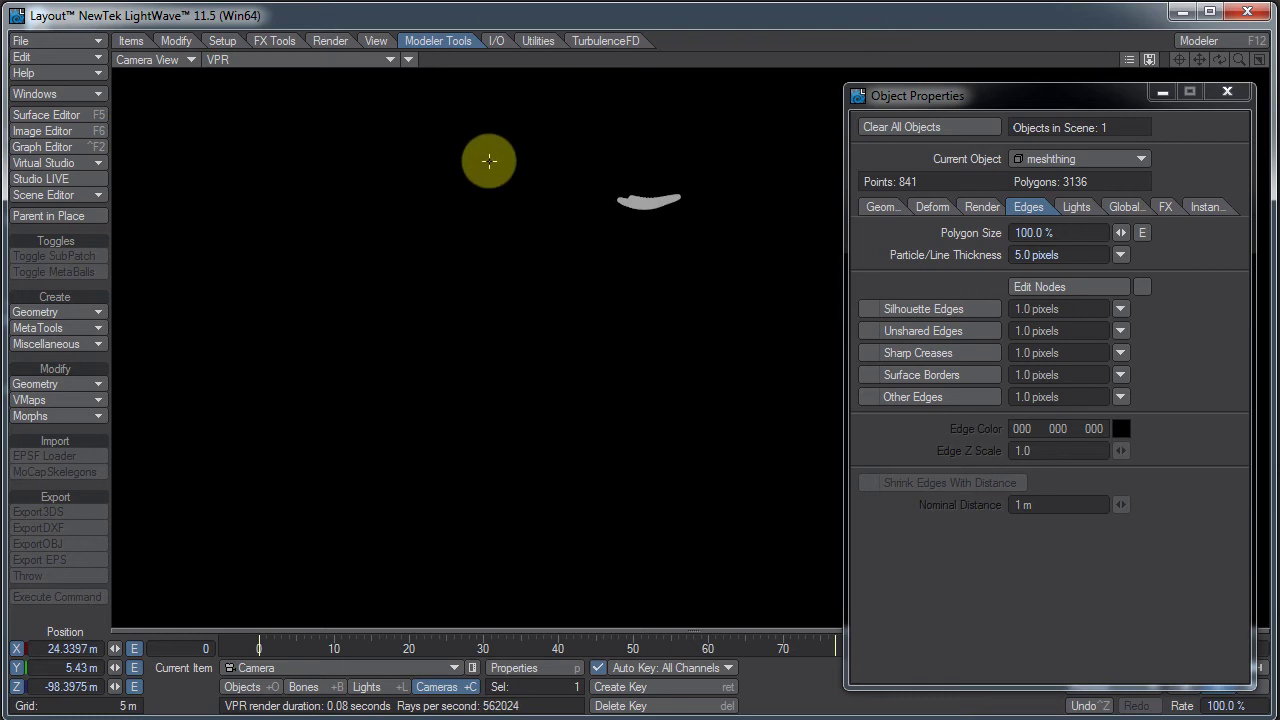
pyautogui.press(']')
pyautogui.moveTo(651, 420); pyautogui.dragTo(646, 346)
pyautogui.moveTo(654, 411); pyautogui.dragTo(646, 360)
pyautogui.moveTo(646, 360); pyautogui.dragTo(646, 361, button='right')
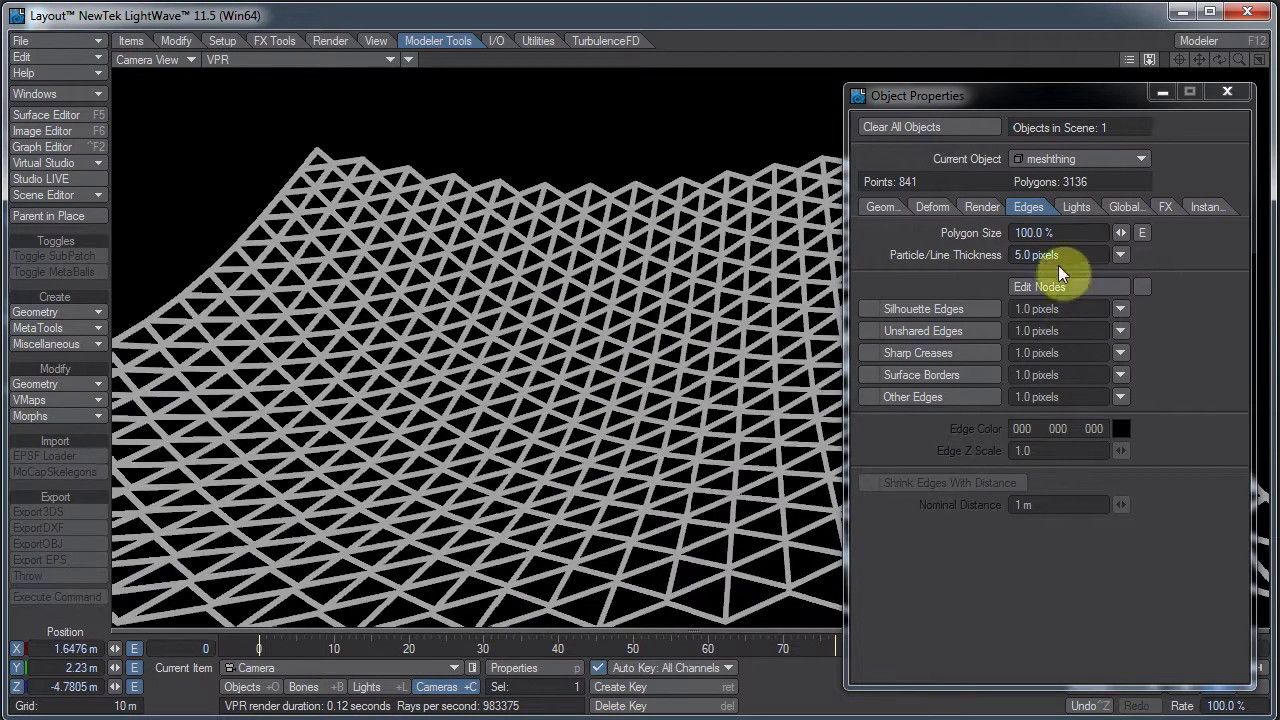
# - Try particle/line thicknesses of -0.5 meters and -0.2 meters on meshthing
pyautogui.click(1094, 254)
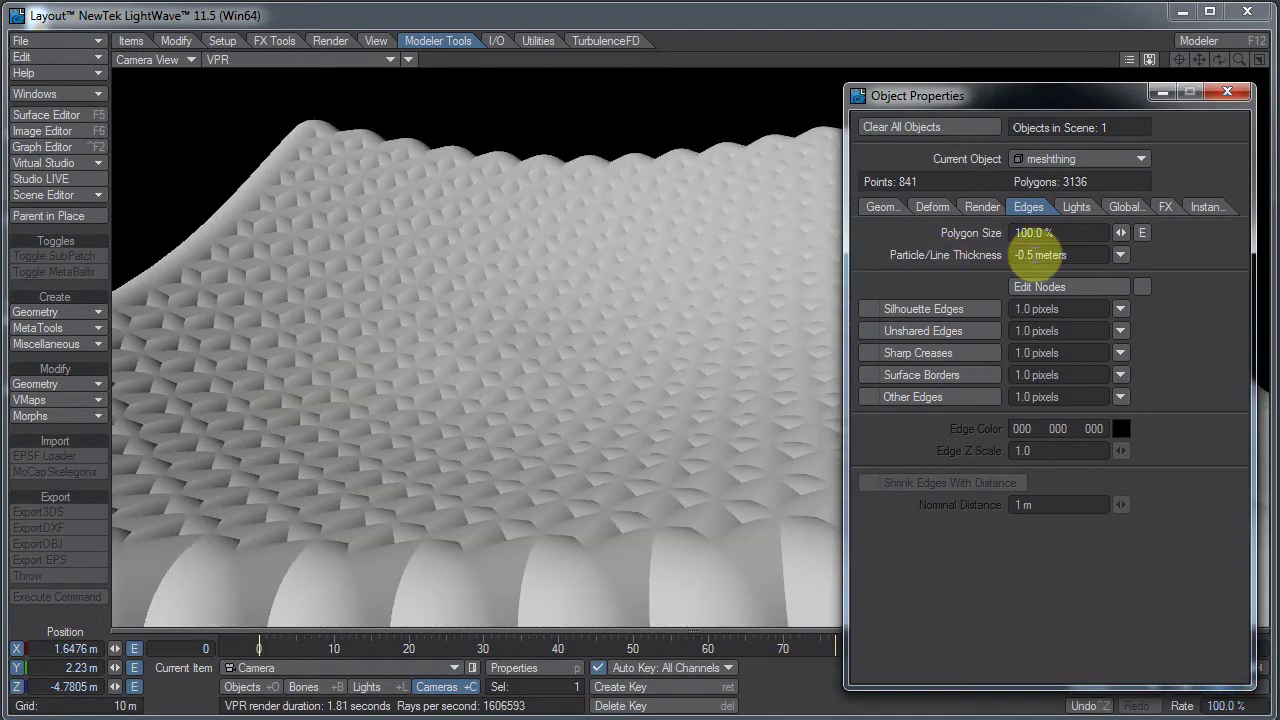
pyautogui.moveTo(1024, 254); pyautogui.dragTo(1068, 254)
pyautogui.write('2')
pyautogui.press('Return')
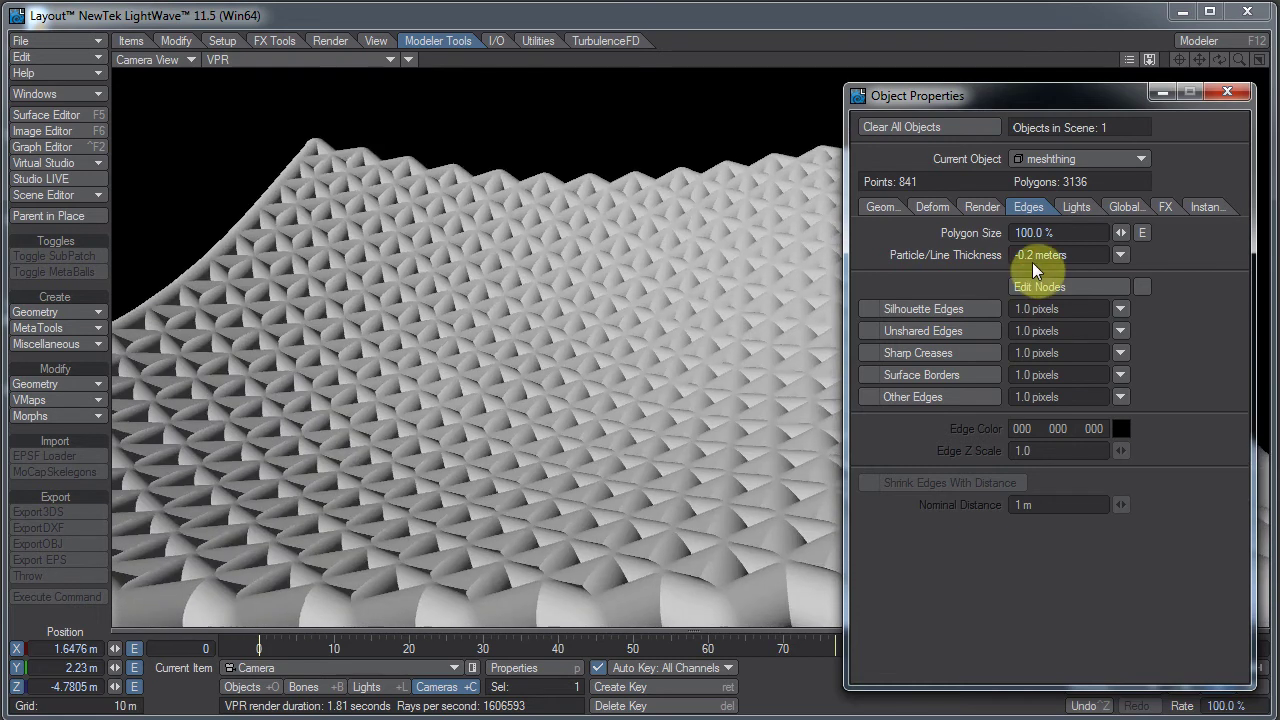
# - Set the particle/line thickness of meshthing to -0.1 meters
pyautogui.moveTo(1036, 256); pyautogui.dragTo(1030, 256)
pyautogui.write('1')
pyautogui.press('Return')
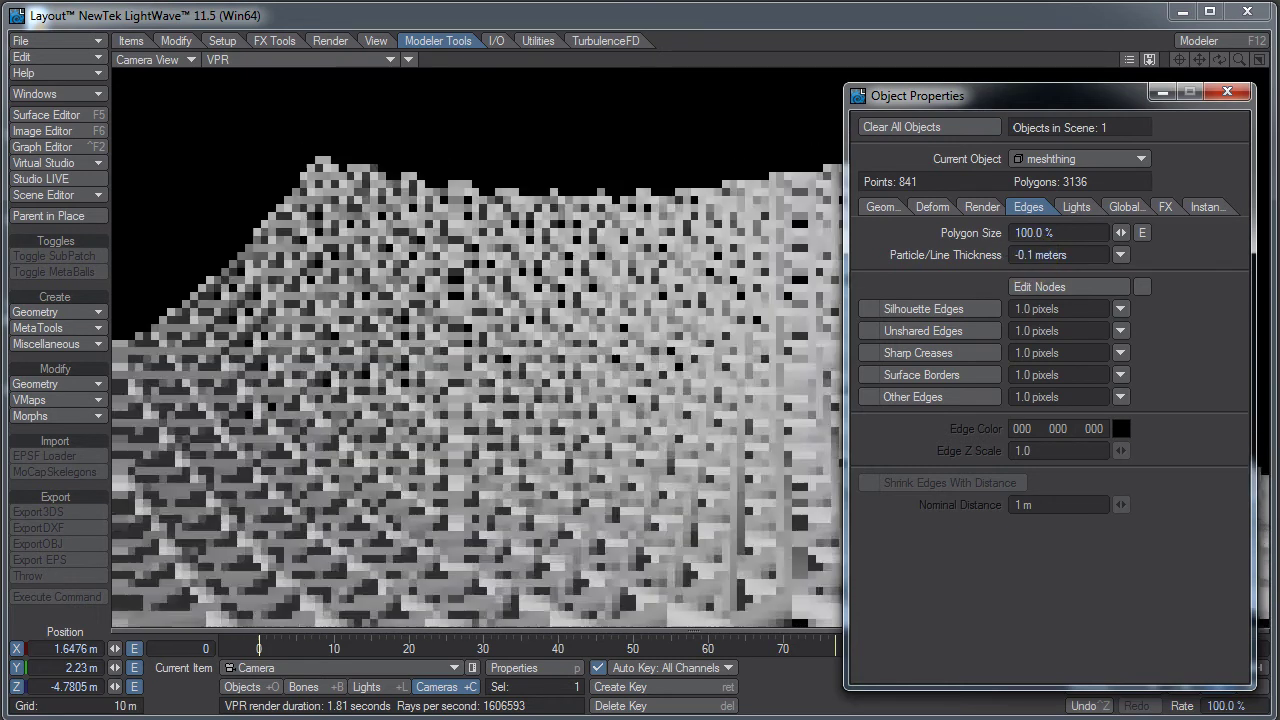
pyautogui.press('Return')
pyautogui.click(1082, 150)
pyautogui.click(1085, 155)
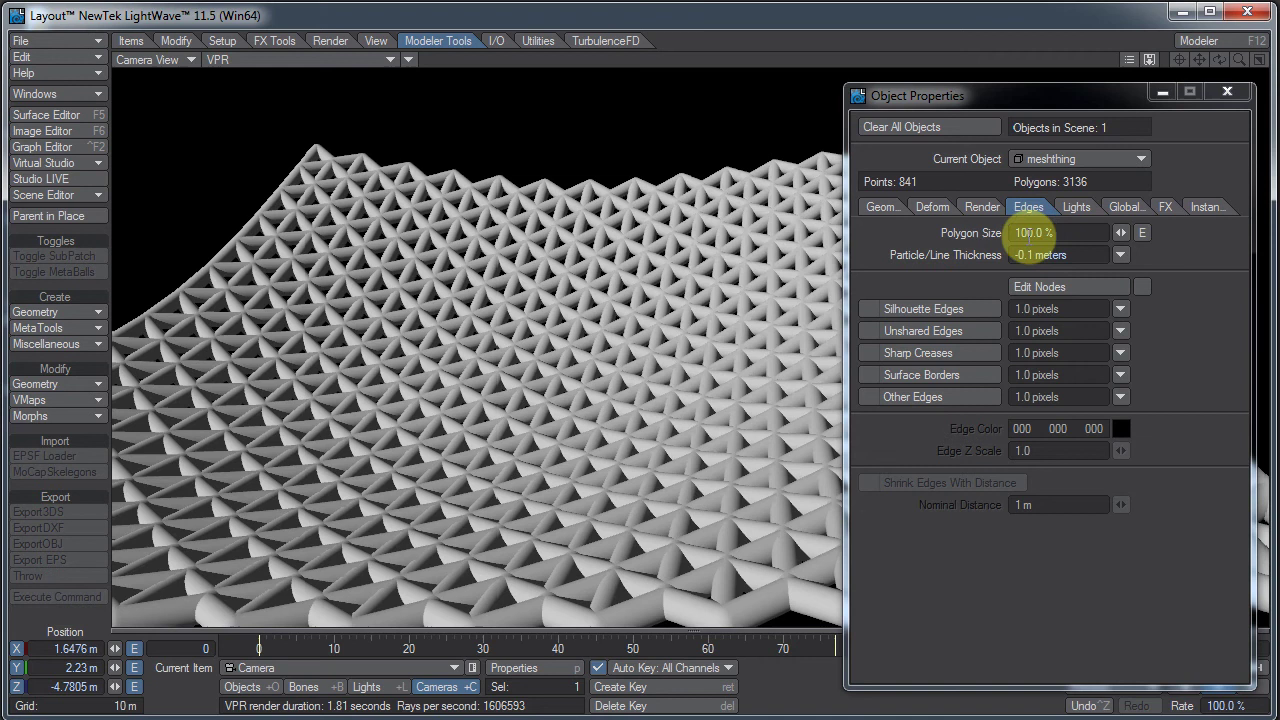
# - Reduce the particle/line thickness of meshthing to -0.02 meters, then adjust it to -0.03 meters
pyautogui.click(1024, 254)
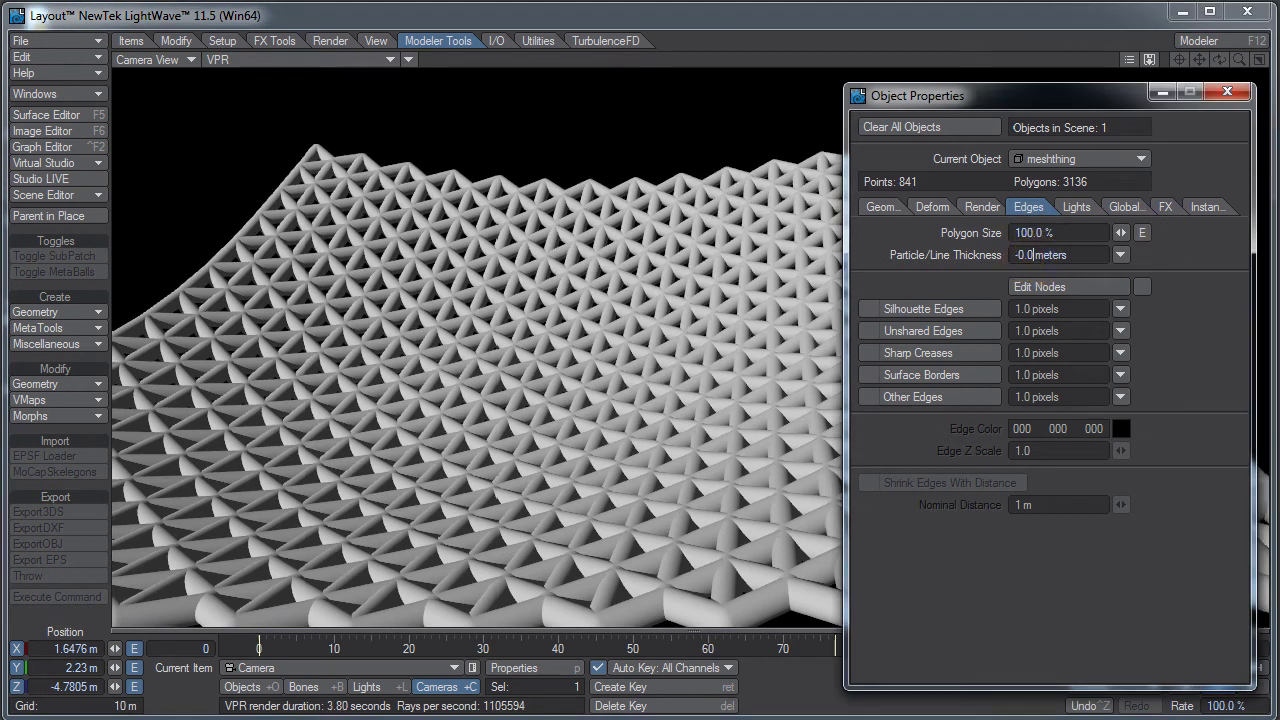
pyautogui.write('2')
pyautogui.press('Return')
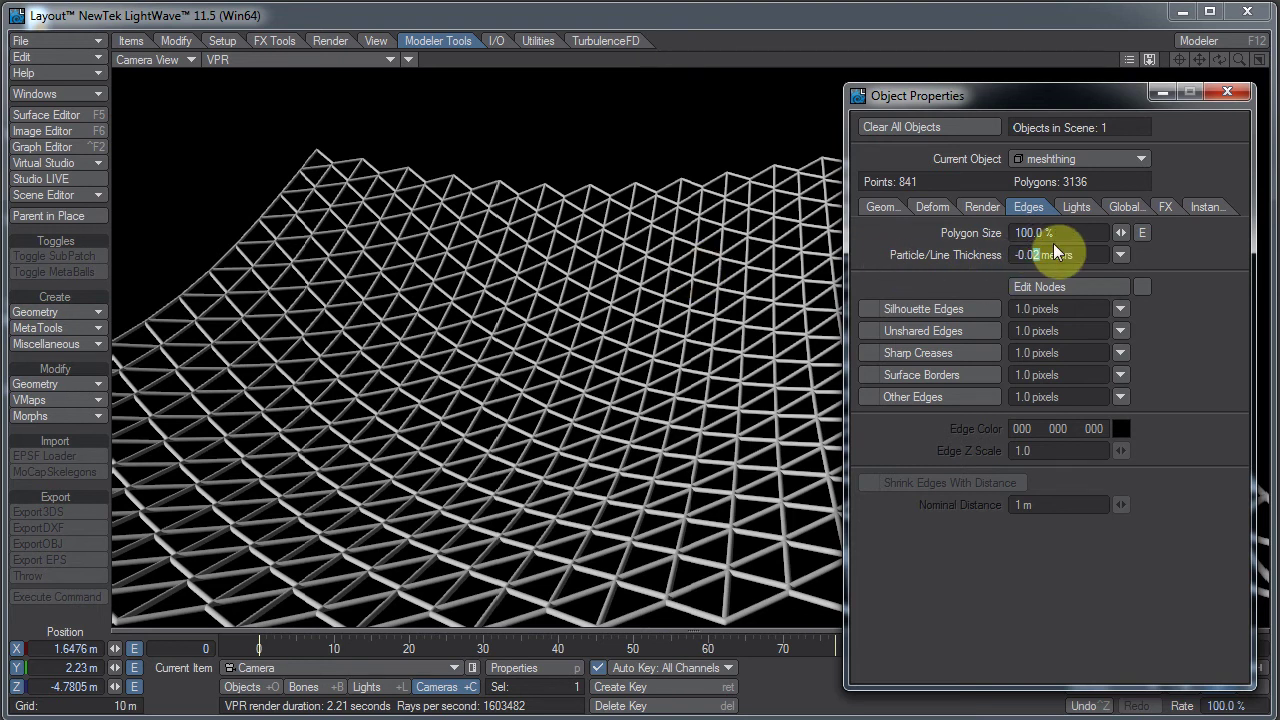
pyautogui.write('3')
pyautogui.press('Return')
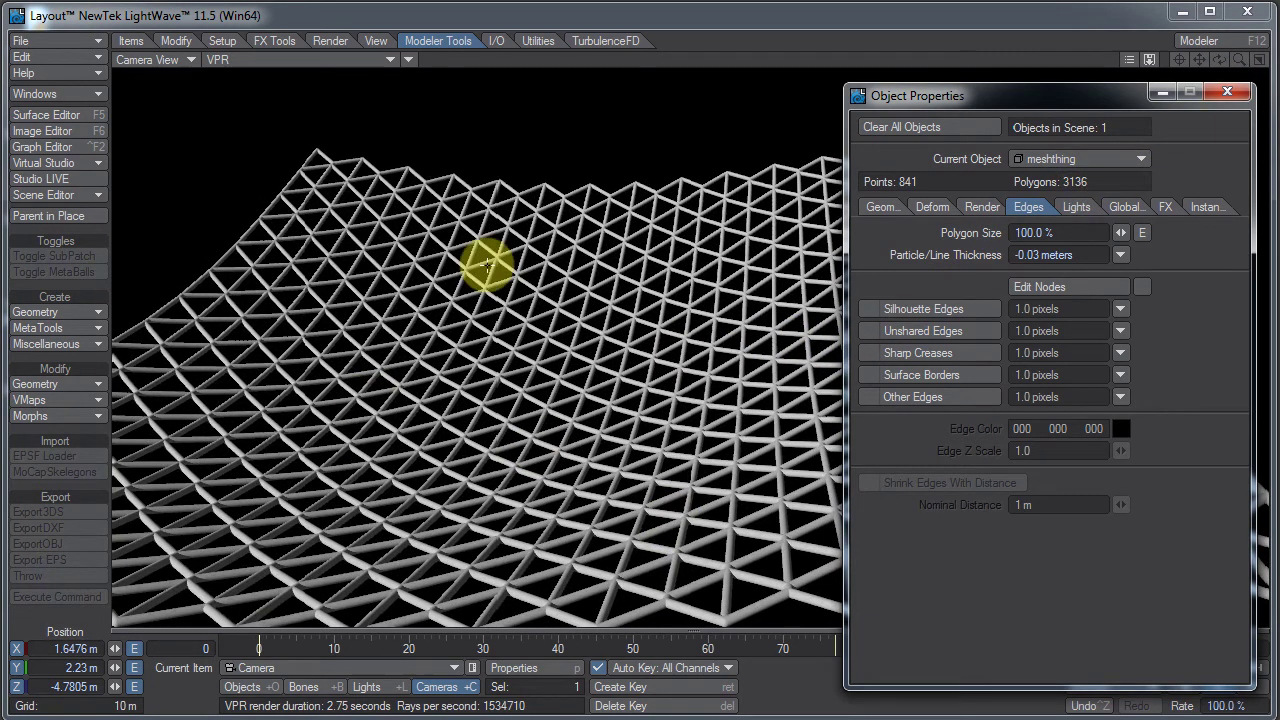
# - Pull the camera back to about Z -35.9 m, rotating as needed, to examine the meter-based line thickness from afar
pyautogui.moveTo(445, 289); pyautogui.dragTo(646, 357)
pyautogui.press('y')
pyautogui.press('t')
pyautogui.moveTo(443, 306); pyautogui.dragTo(629, 341, button='right')
pyautogui.press('y')
pyautogui.moveTo(448, 287); pyautogui.dragTo(646, 357)
pyautogui.press('t')
pyautogui.press('y')
pyautogui.press('t')
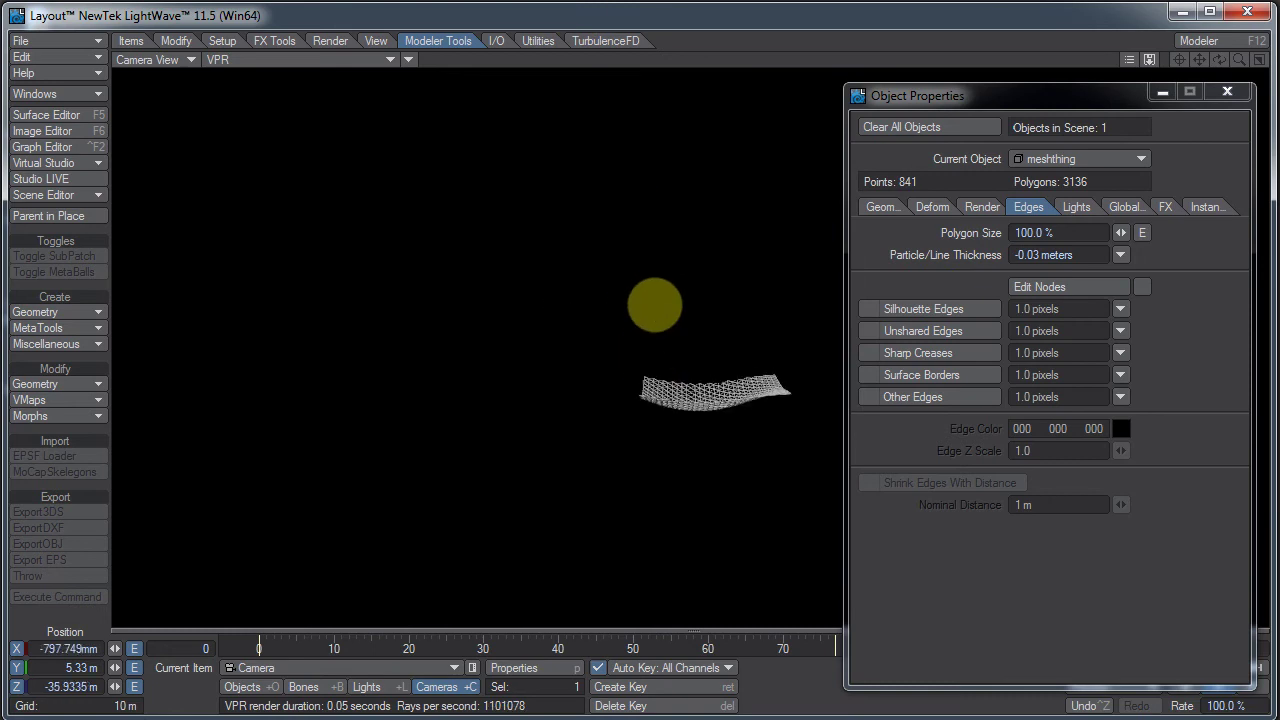
# - Bring the camera back close above the mesh, at about X 2.88 m, Y 4.48 m, Z -3.62 m, to inspect the lines
pyautogui.moveTo(655, 305); pyautogui.dragTo(629, 340)
pyautogui.press('y')
pyautogui.moveTo(606, 432); pyautogui.dragTo(646, 357)
pyautogui.press('t')
pyautogui.press('y')
pyautogui.moveTo(593, 317); pyautogui.dragTo(648, 357, button='right')
pyautogui.moveTo(601, 283); pyautogui.dragTo(628, 340)
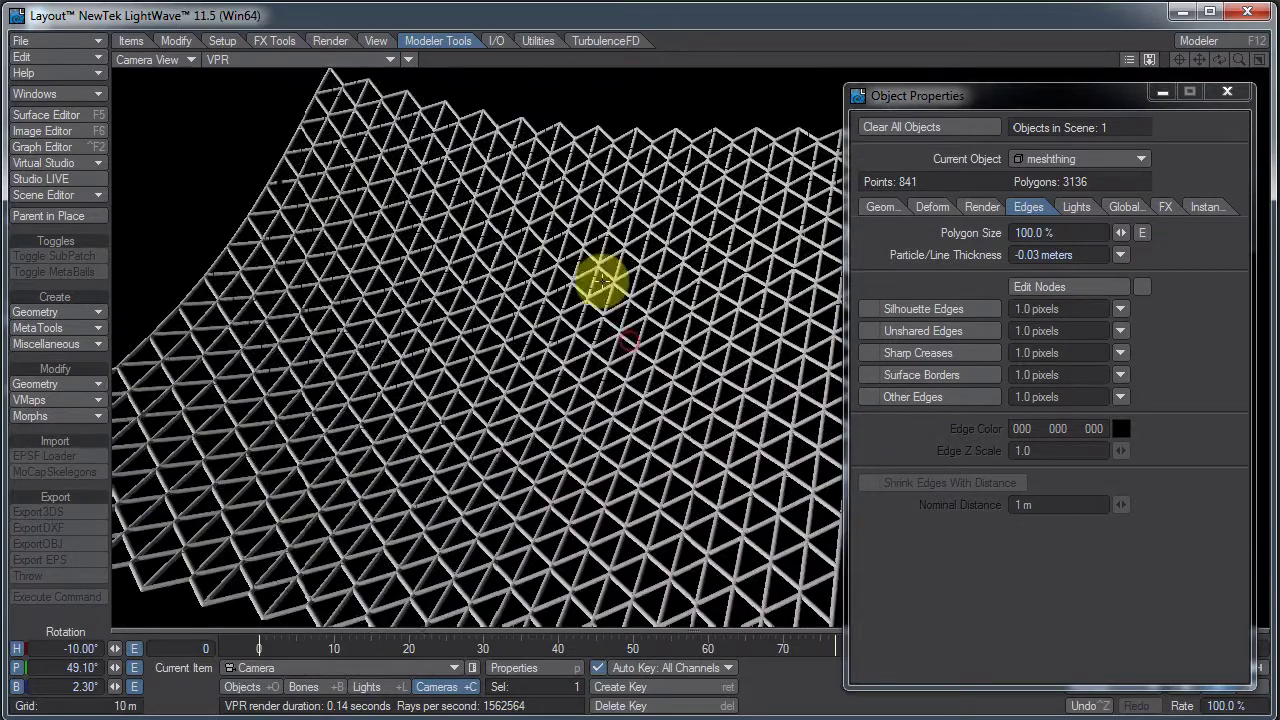
pyautogui.press('t')
pyautogui.moveTo(600, 237); pyautogui.dragTo(586, 294)
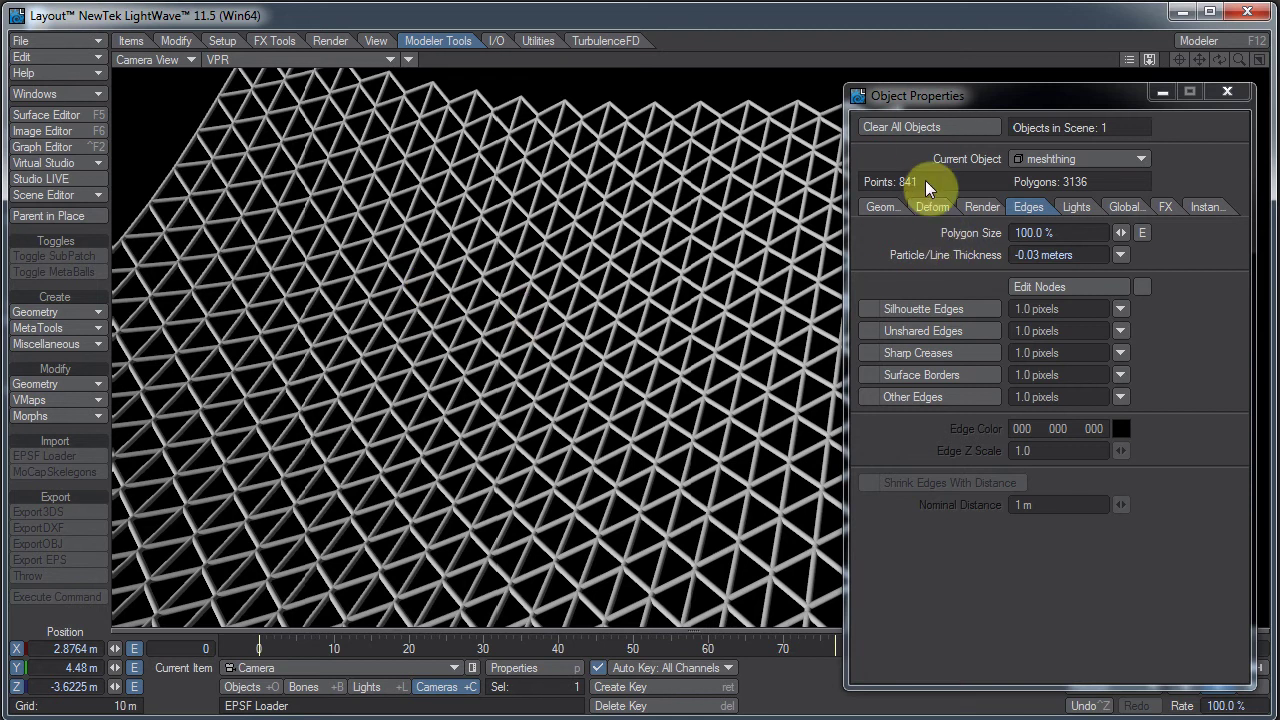
# - Open the Surface Editor and select meshthing's Default surface
pyautogui.click(88, 116)
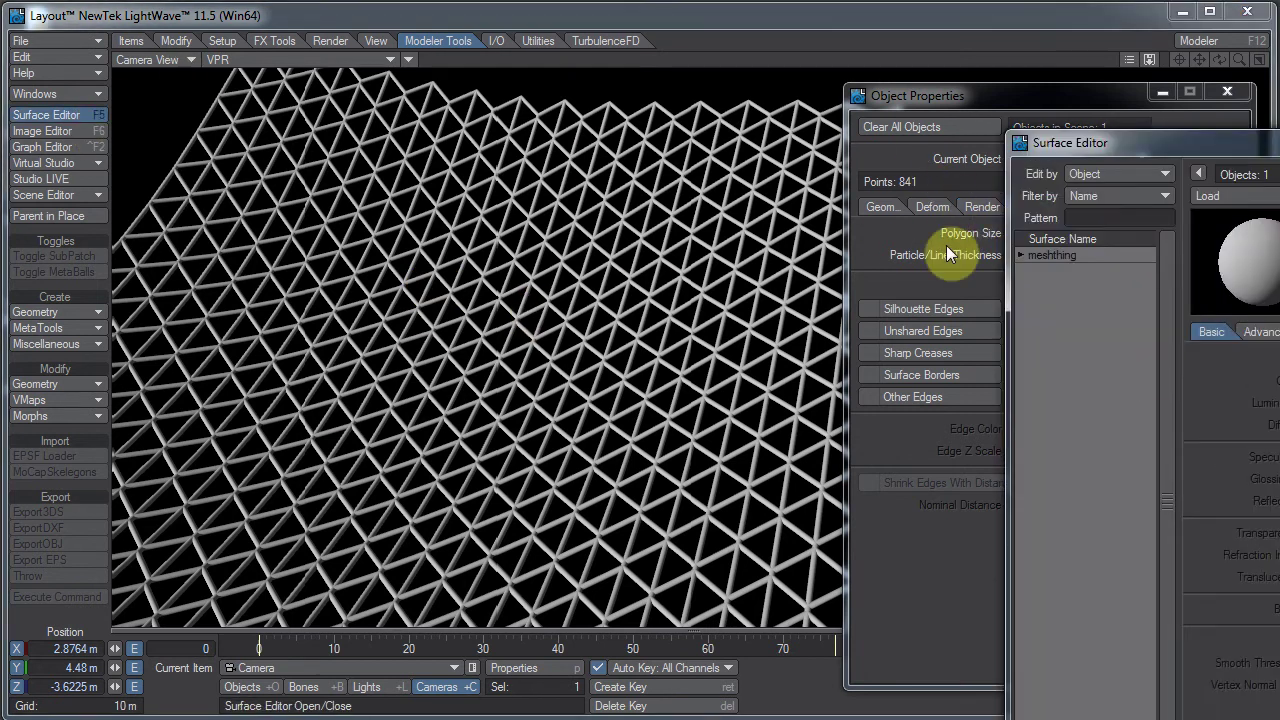
pyautogui.moveTo(1137, 142); pyautogui.dragTo(955, 41)
pyautogui.click(867, 184)
pyautogui.click(892, 199)
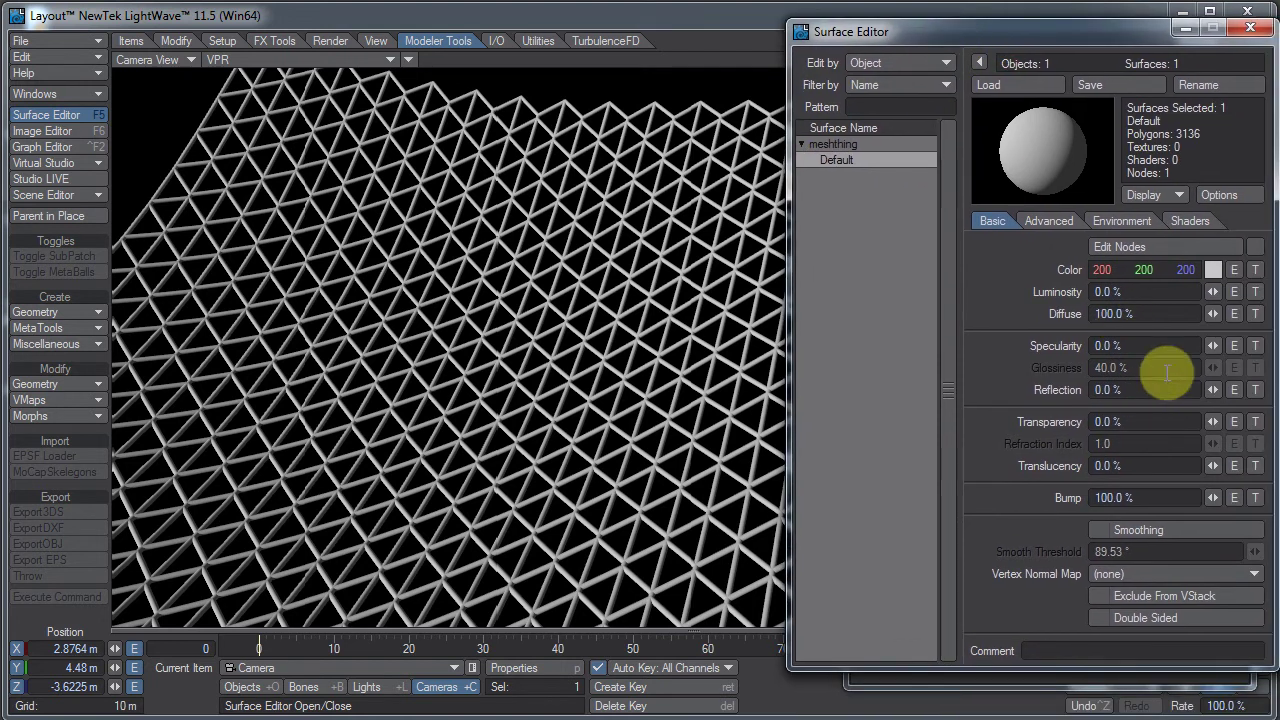
# - Enable the gradient backdrop in the scene's backdrop options
pyautogui.click(45, 90)
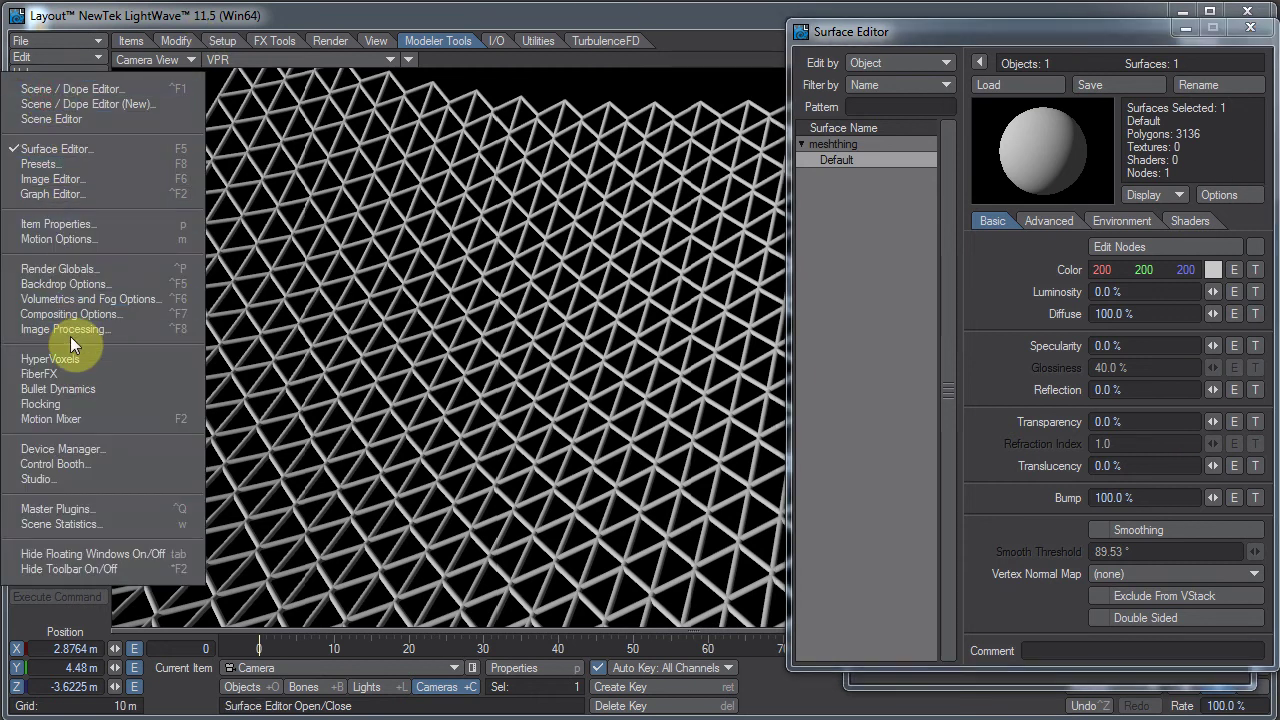
pyautogui.click(60, 284)
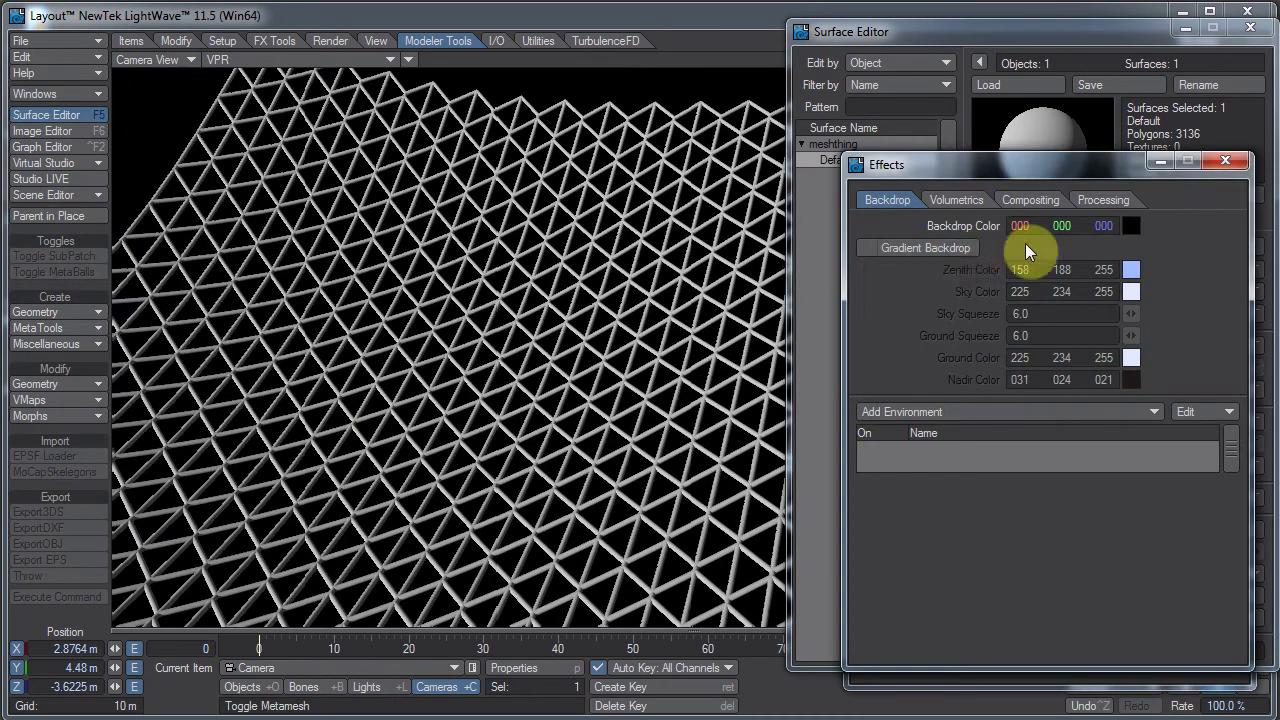
pyautogui.click(970, 248)
pyautogui.click(1225, 160)
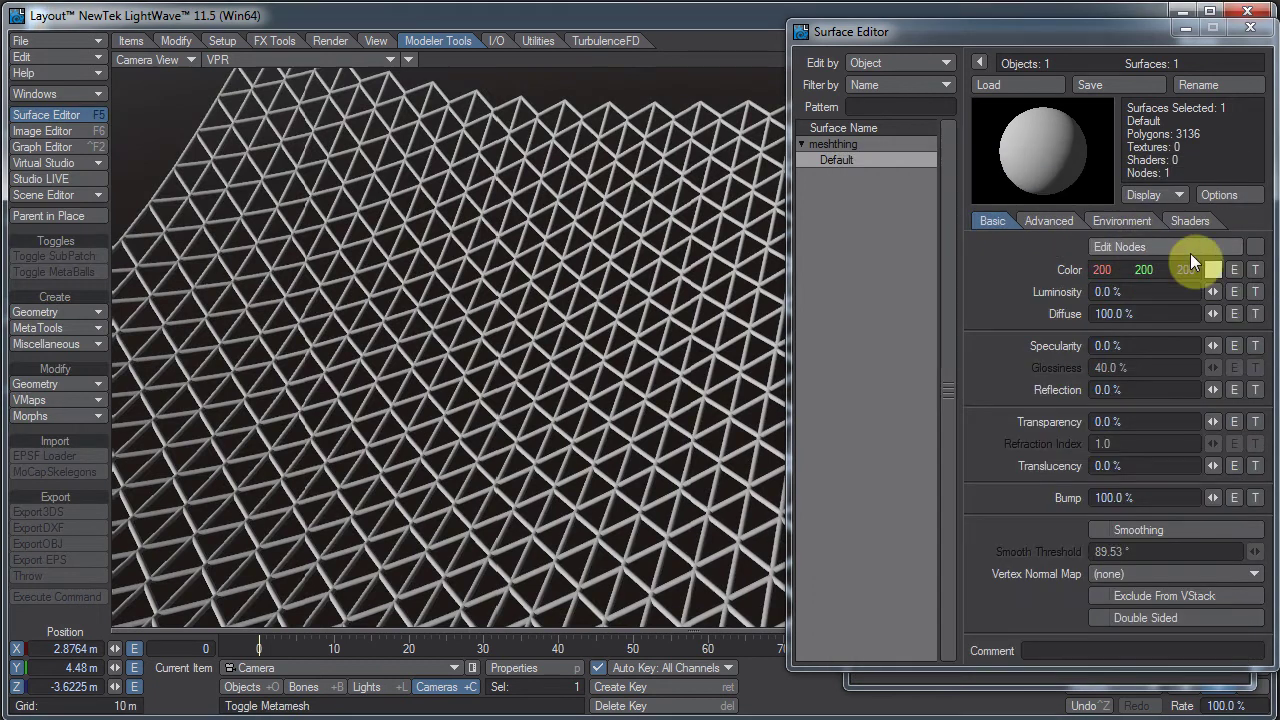
# - Set the Default surface's reflection to 100% and diffuse to 0%, and move the Surface Editor aside to uncover the viewport
pyautogui.moveTo(1216, 389); pyautogui.dragTo(1270, 389)
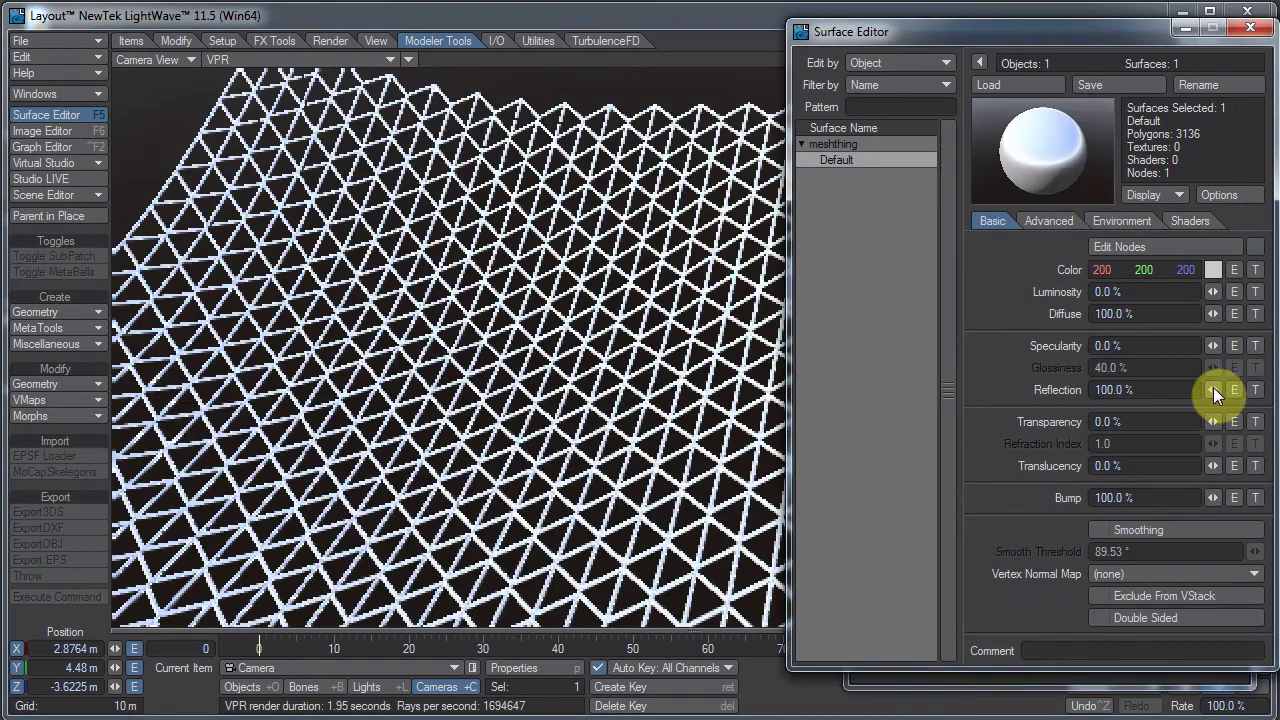
pyautogui.click(1213, 313)
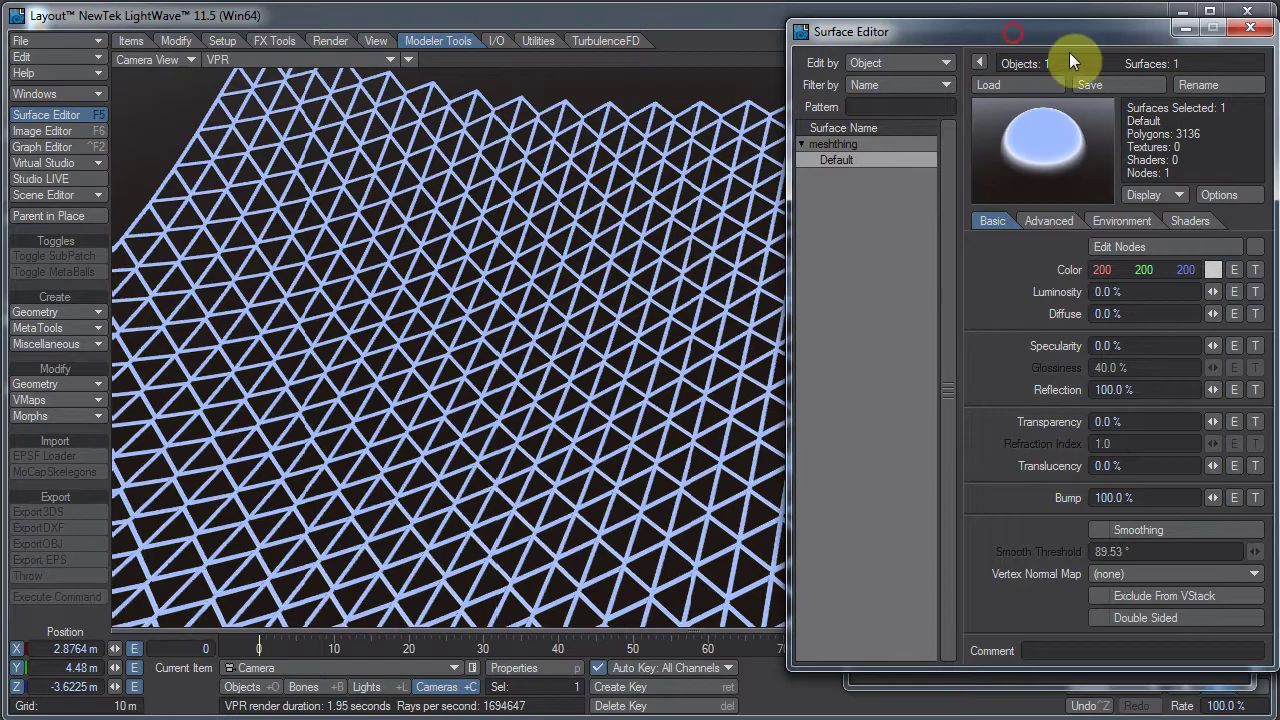
pyautogui.moveTo(1013, 33); pyautogui.dragTo(1152, 32)
# - Lower the camera and tilt it from above the mesh to beneath it to examine the gradient reflections
pyautogui.click(806, 17)
pyautogui.press('y')
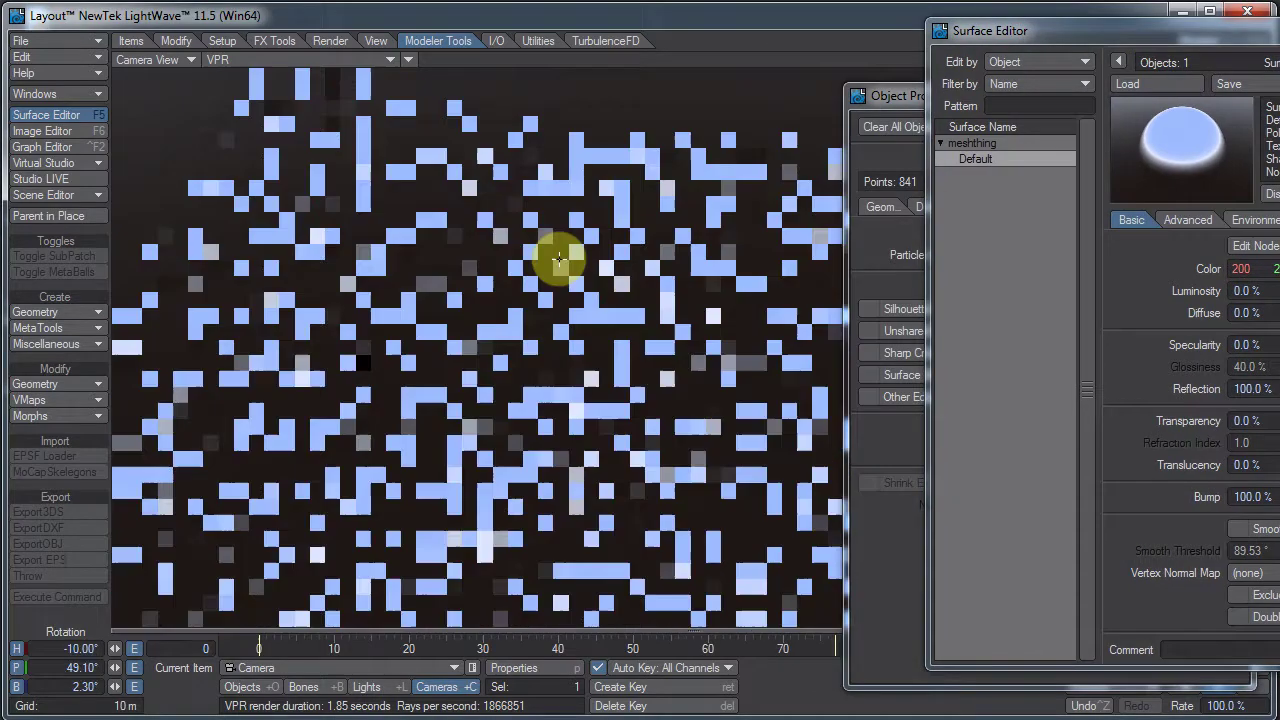
pyautogui.moveTo(573, 287); pyautogui.dragTo(629, 340)
pyautogui.press('t')
pyautogui.moveTo(574, 289); pyautogui.dragTo(645, 360, button='right')
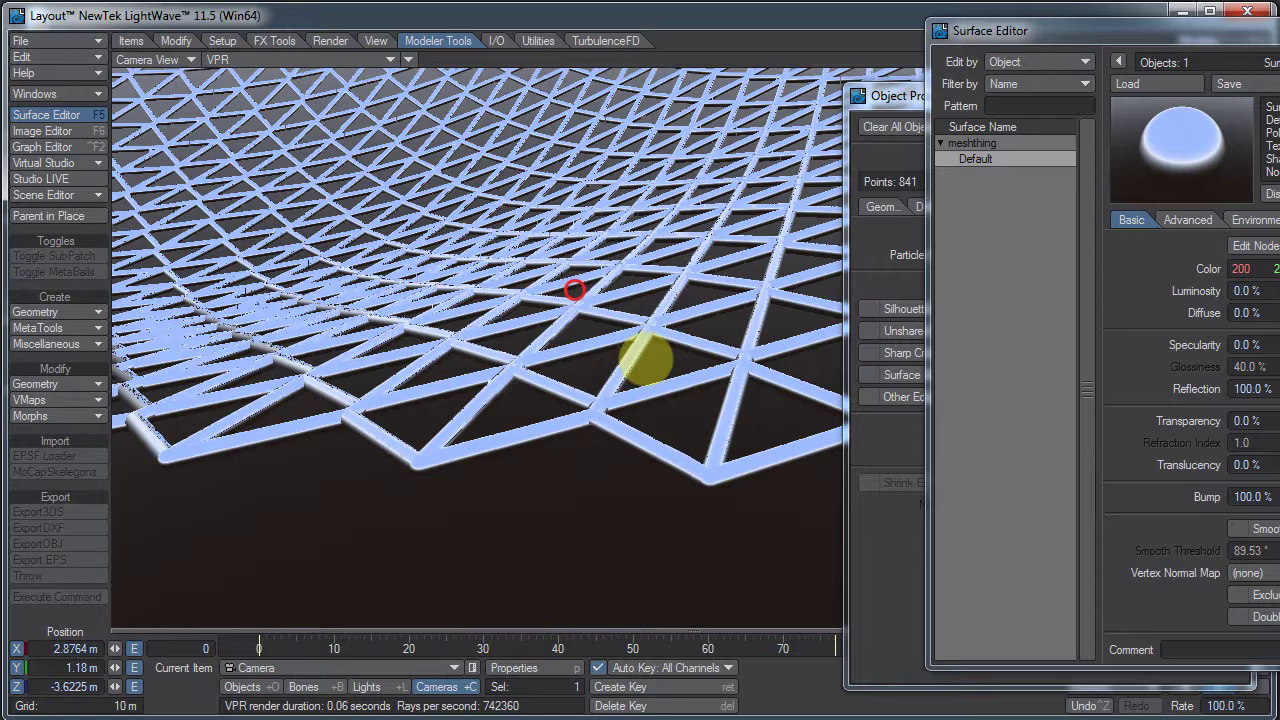
pyautogui.moveTo(645, 360); pyautogui.dragTo(571, 297)
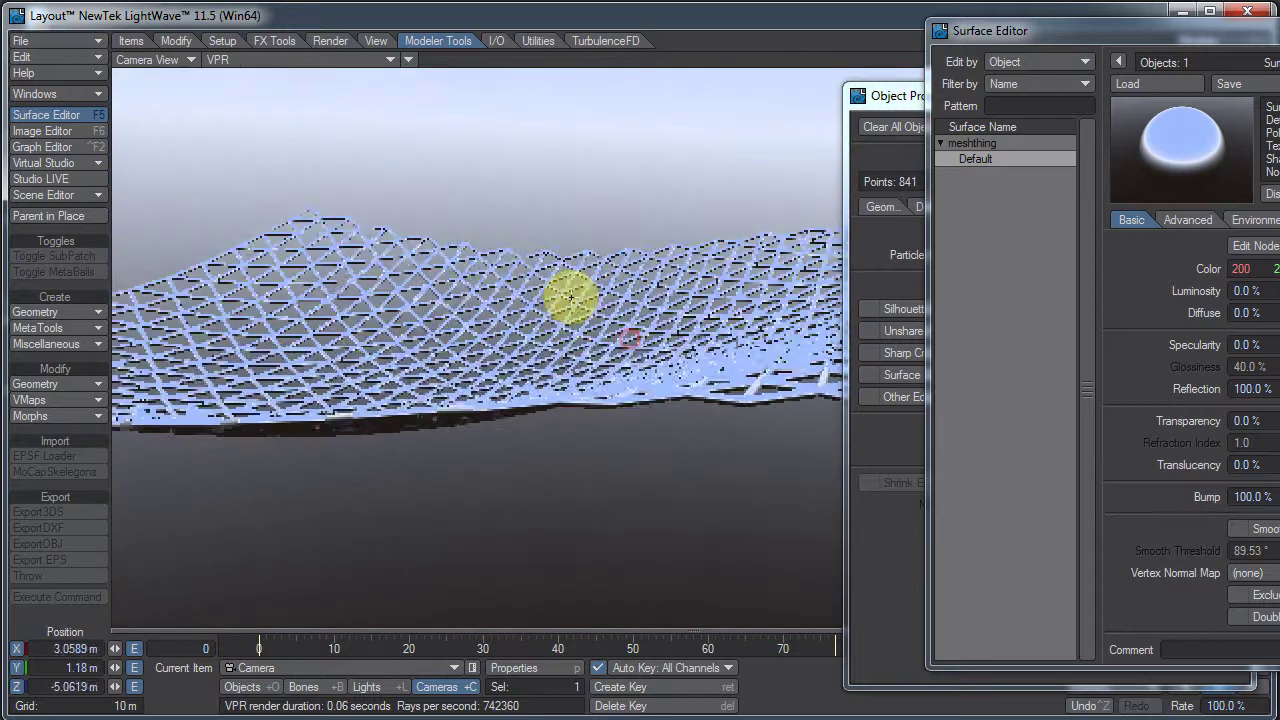
pyautogui.moveTo(571, 297); pyautogui.dragTo(645, 357, button='right')
pyautogui.moveTo(573, 310); pyautogui.dragTo(595, 407)
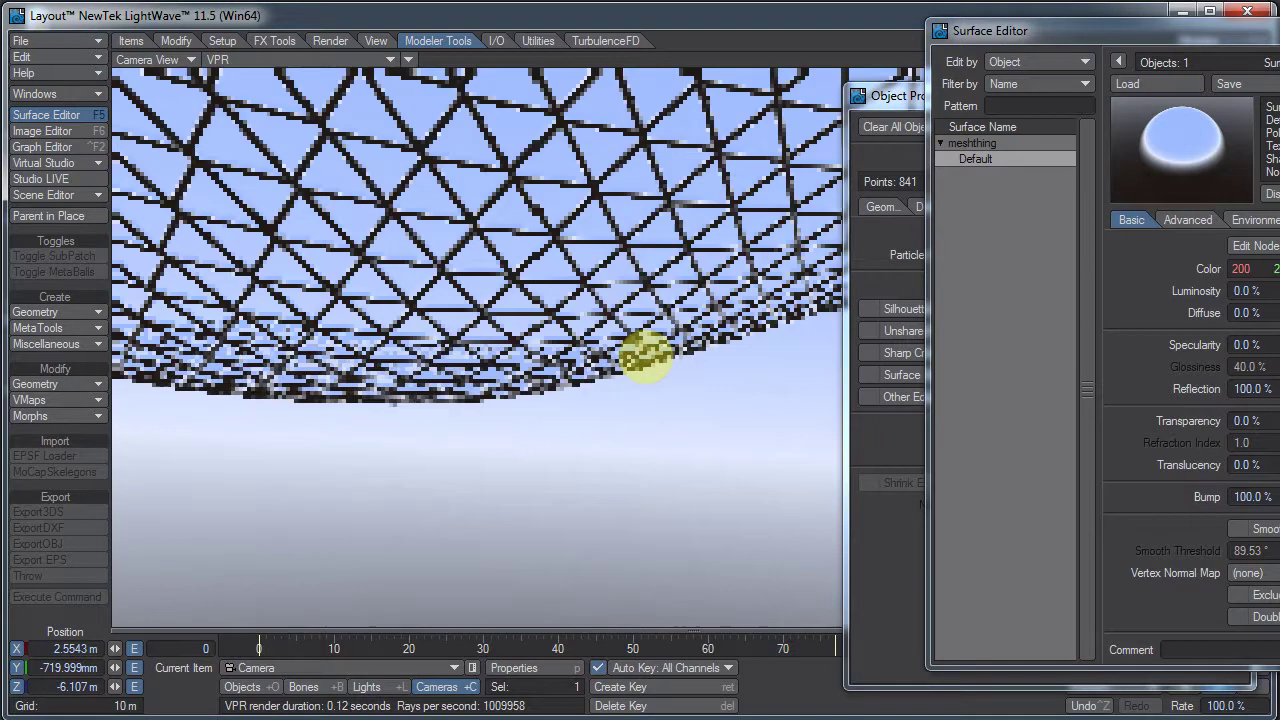
# - Move and rotate the camera from beneath the mesh to a low view across its top to compare the reflections
pyautogui.press('y')
pyautogui.moveTo(602, 452); pyautogui.dragTo(629, 340)
pyautogui.press('t')
pyautogui.moveTo(591, 520); pyautogui.dragTo(647, 355, button='right')
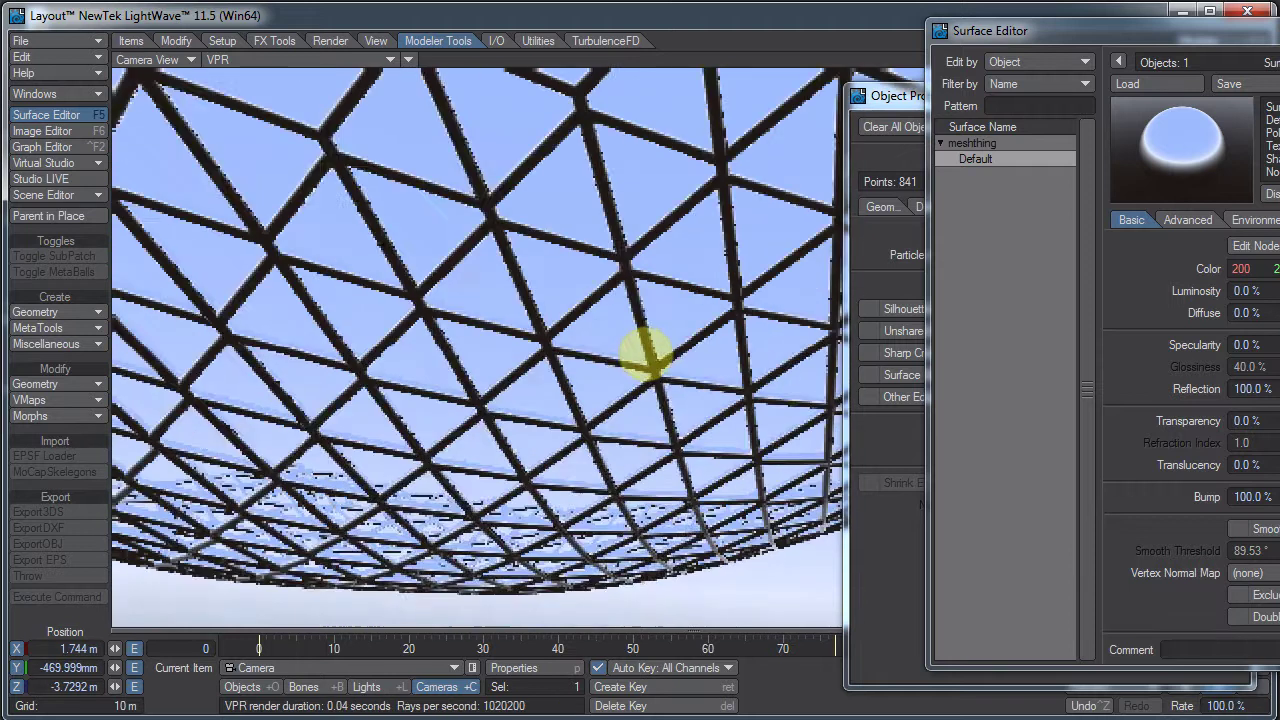
pyautogui.moveTo(645, 355)
pyautogui.mouseDown()
pyautogui.moveTo(629, 341)
pyautogui.moveTo(645, 358)
pyautogui.moveTo(543, 457)
pyautogui.moveTo(549, 337)
pyautogui.moveTo(645, 357)
pyautogui.mouseUp()
pyautogui.press('y')
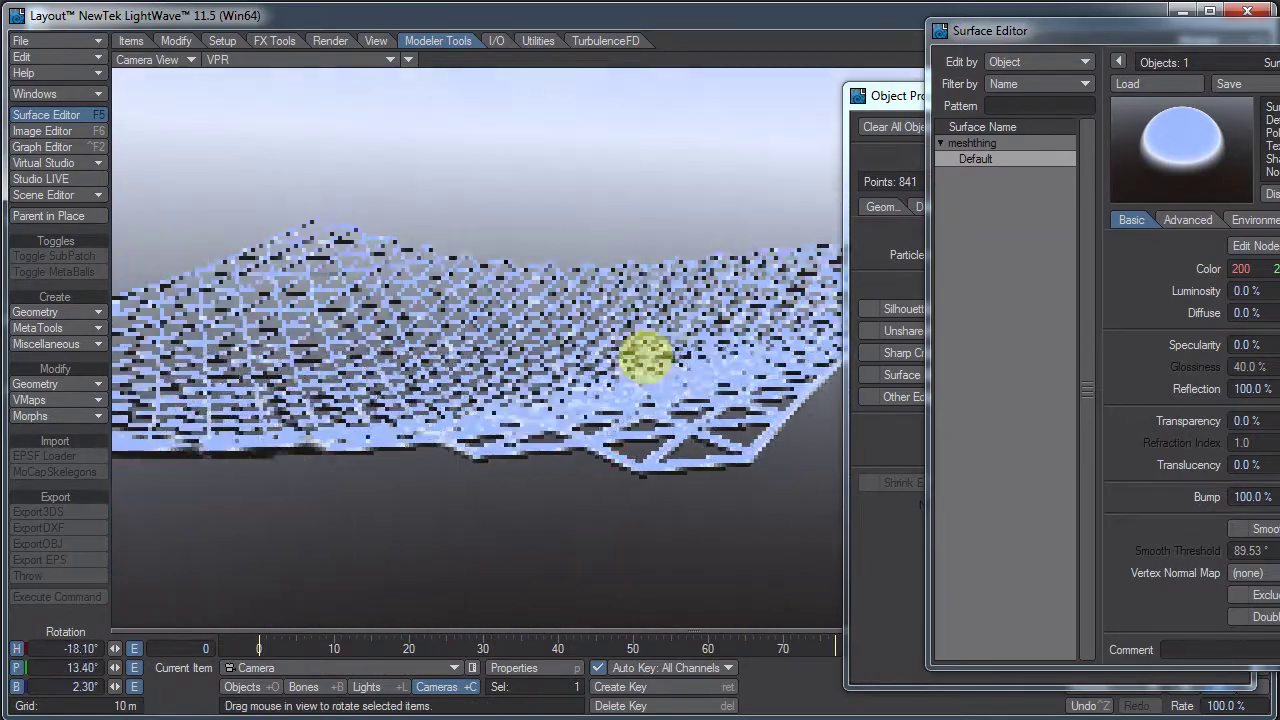
pyautogui.press('y')
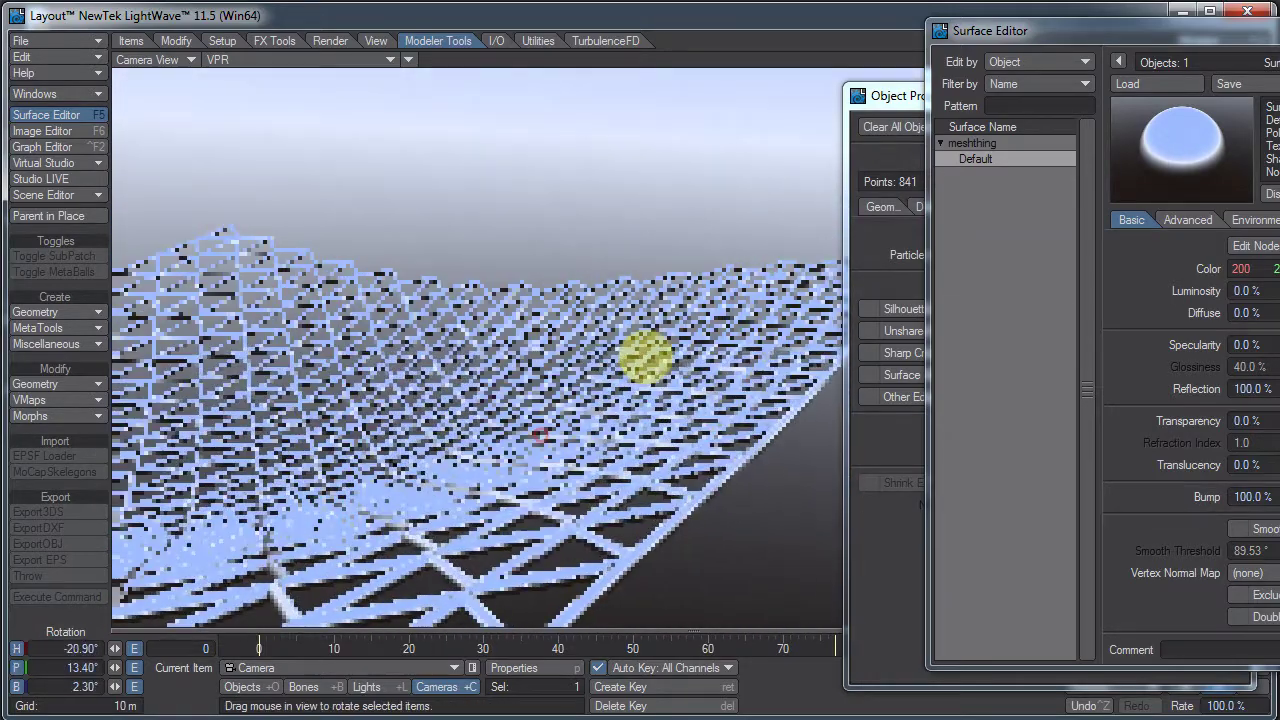